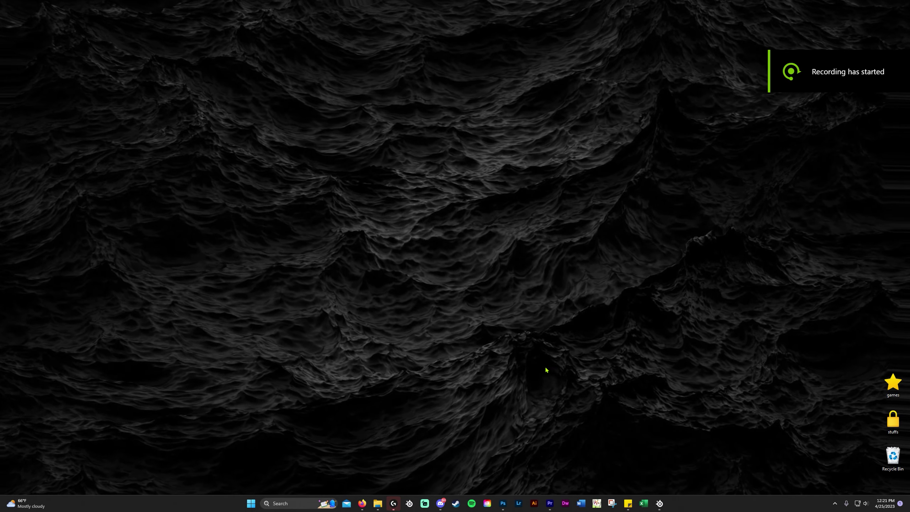
# Step: Bring Firefox to the front, showing the Google Images results for tilt shift
pyautogui.click(362, 504)
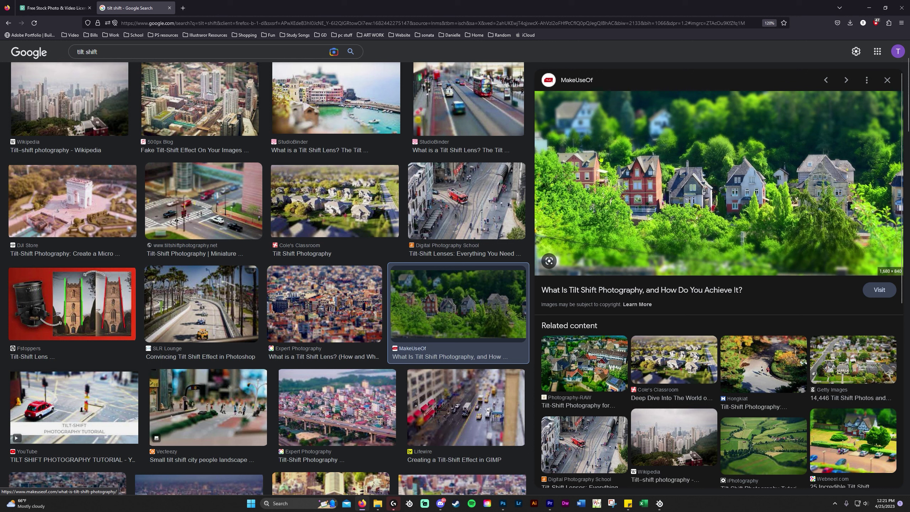
# Step: Close the preview, view the Pond5 Tower Bridge tilt-shift example, then minimize Firefox
pyautogui.click(887, 81)
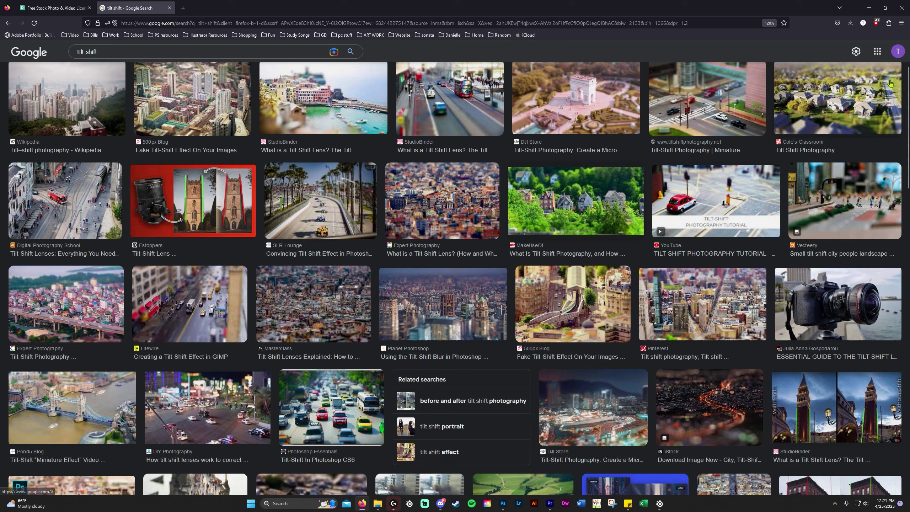
pyautogui.scroll(2, 392, 199)
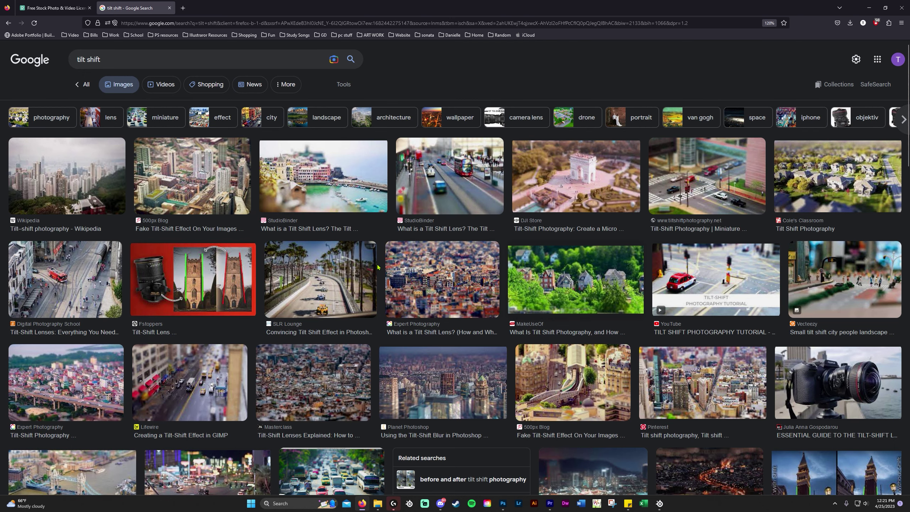
pyautogui.scroll(-3, 466, 286)
pyautogui.click(86, 355)
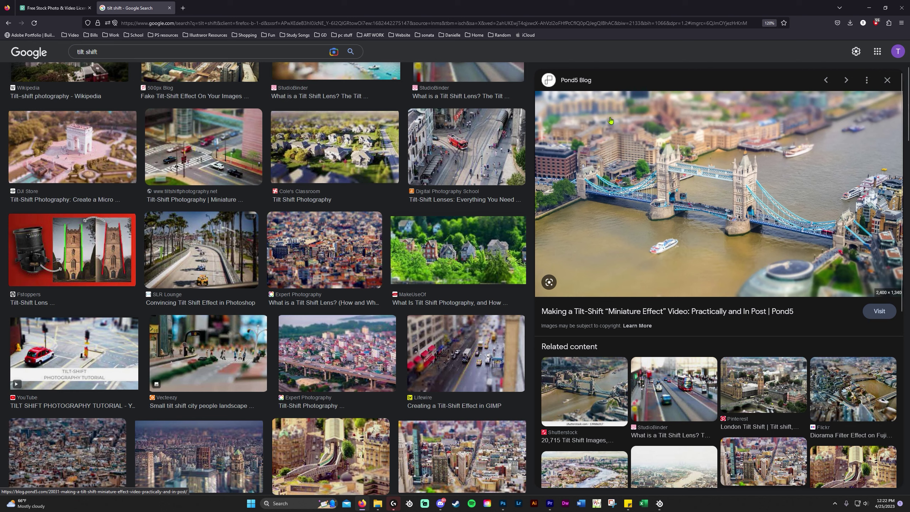
pyautogui.click(362, 503)
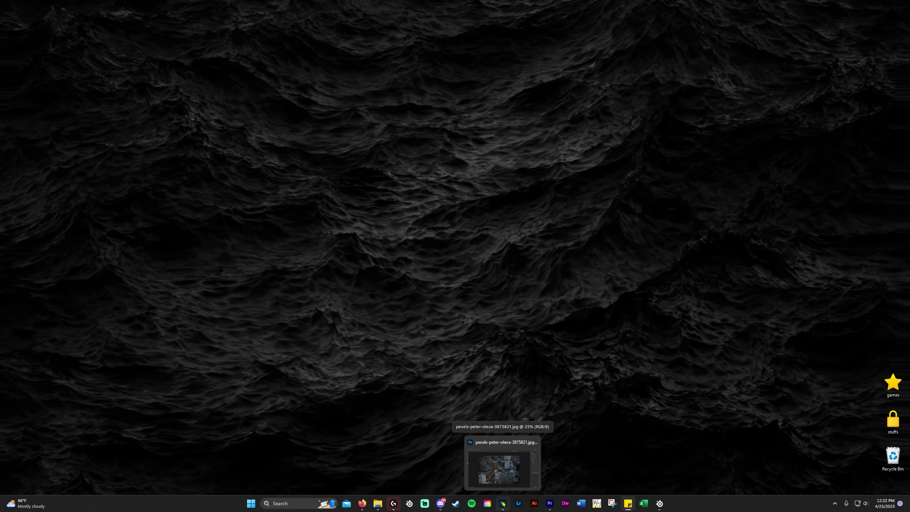
# Step: Glance at the aerial city photo in Photoshop, then return to the tilt-shift results in Firefox
pyautogui.click(502, 503)
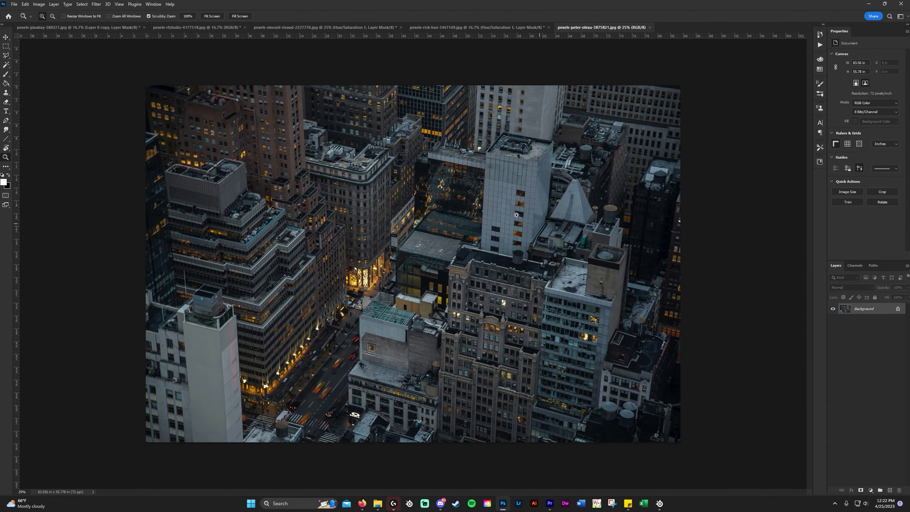
pyautogui.click(361, 503)
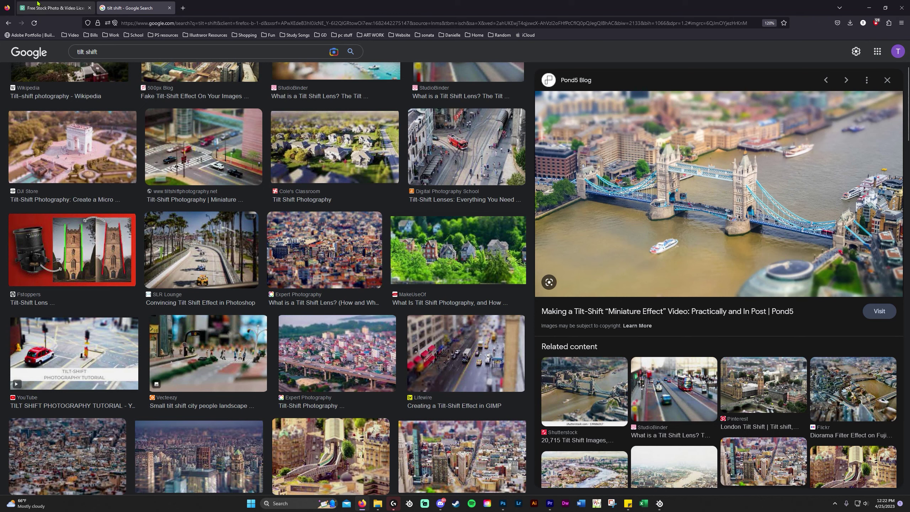
# Step: Check the Pexels license page, then minimize Firefox to reveal the Photoshop photo
pyautogui.click(40, 9)
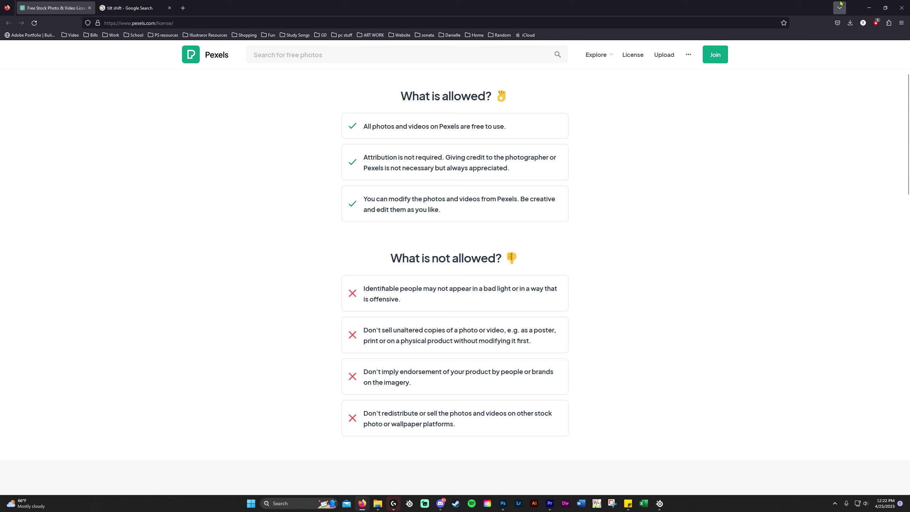
pyautogui.click(874, 10)
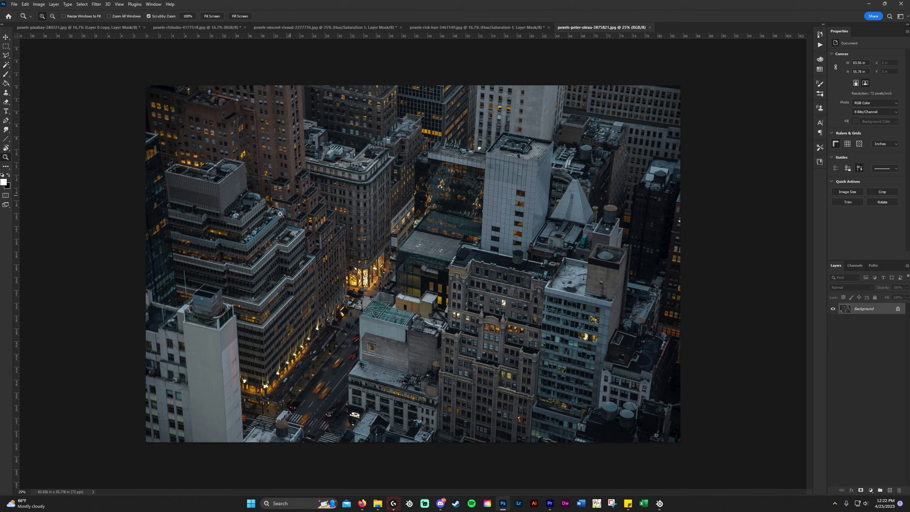
# Step: Unlock the background layer and duplicate Layer 0 into Layer 0 copy
pyautogui.click(14, 3)
pyautogui.press('Escape')
pyautogui.click(898, 310)
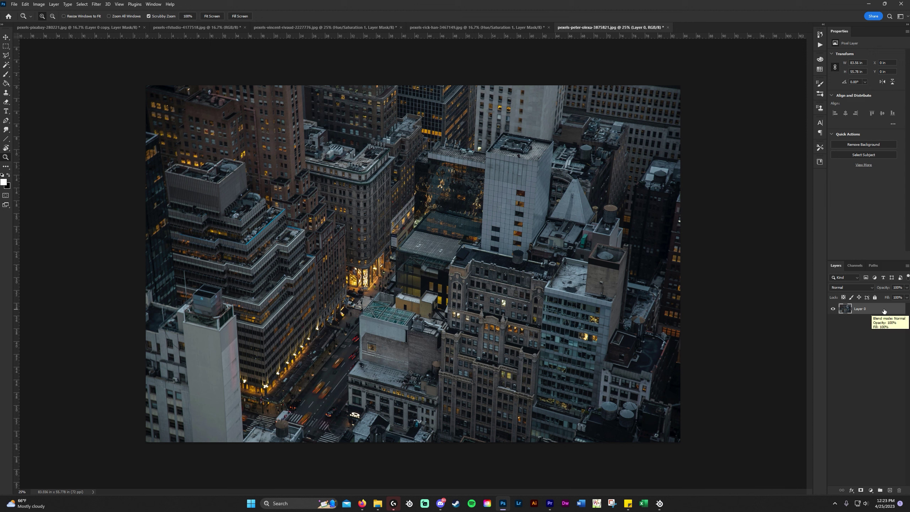
pyautogui.moveTo(883, 311); pyautogui.dragTo(891, 490)
# Step: Rename the bottom layer to 'original'
pyautogui.doubleClick(860, 320)
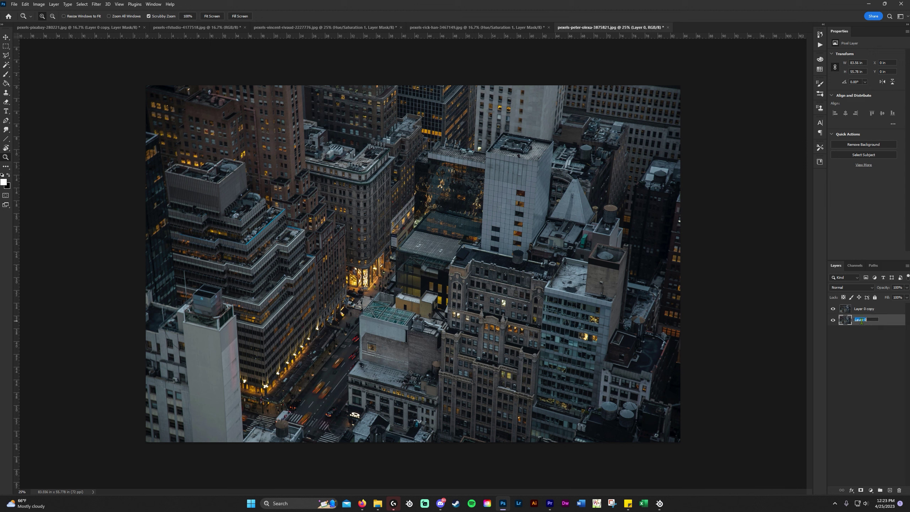
pyautogui.write('original')
pyautogui.press('Return')
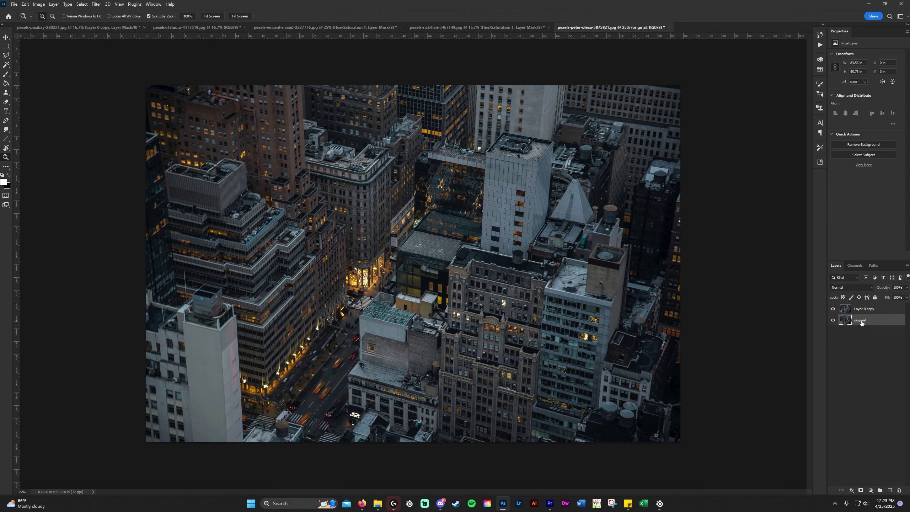
# Step: Give the original layer a Red colour label and convert Layer 0 copy into a smart object
pyautogui.rightClick(891, 321)
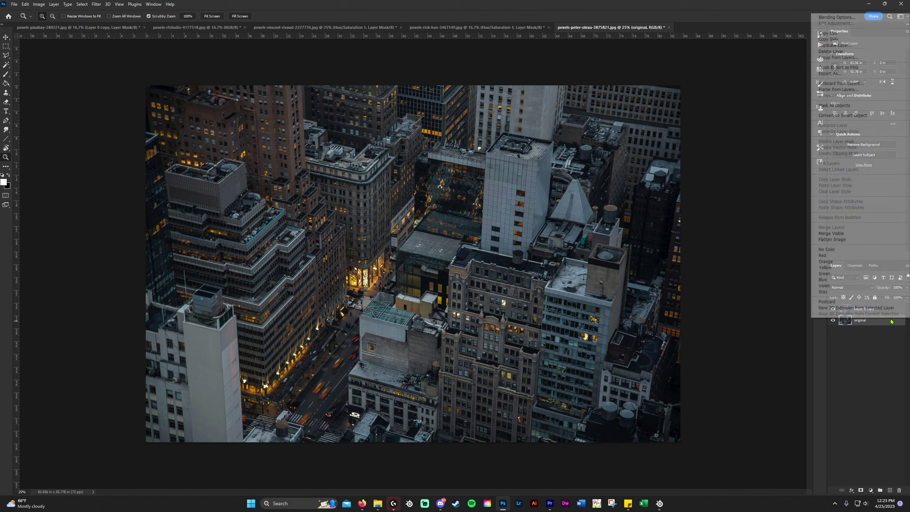
pyautogui.click(826, 256)
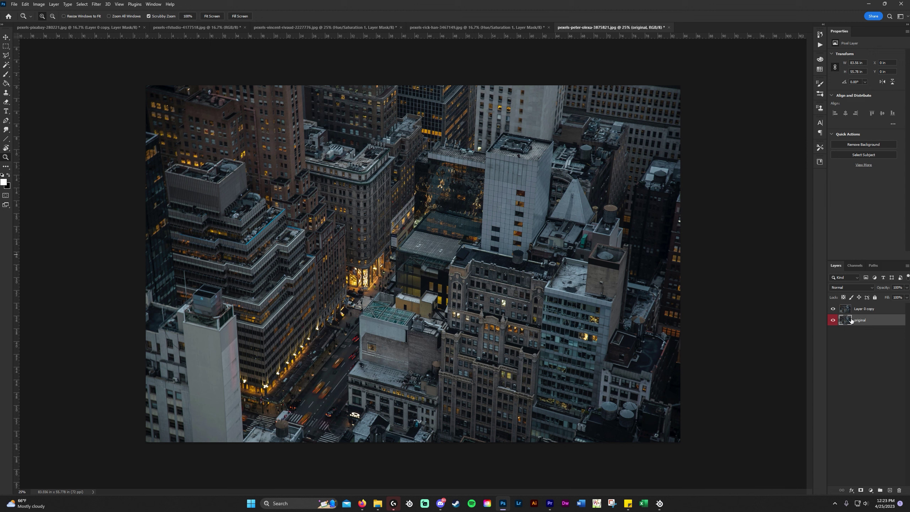
pyautogui.click(894, 309)
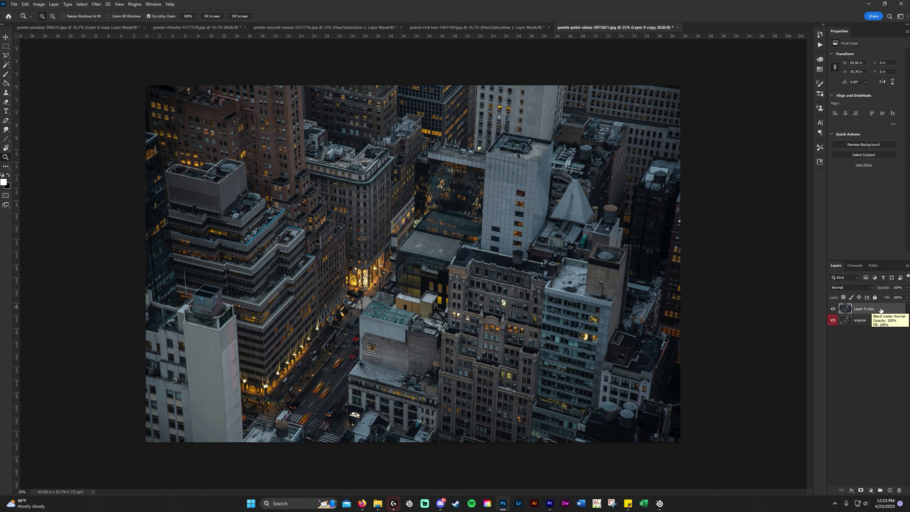
pyautogui.rightClick(880, 310)
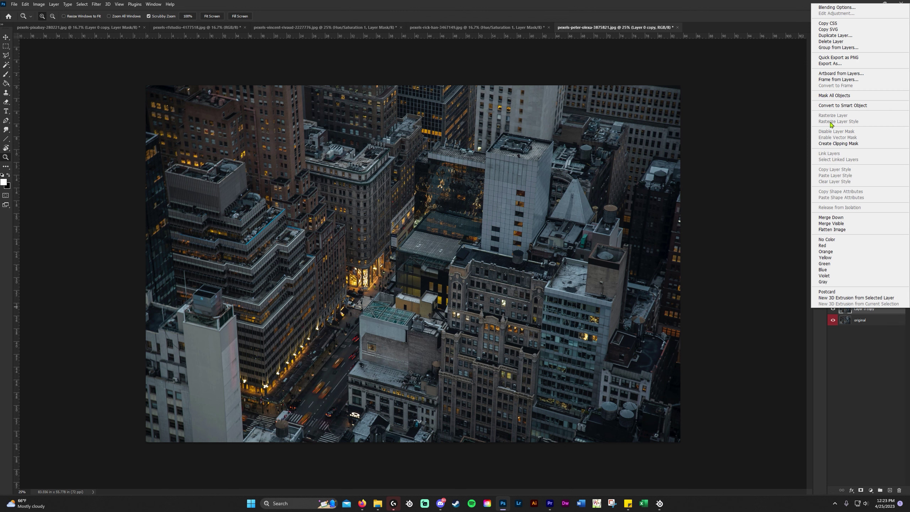
pyautogui.click(869, 105)
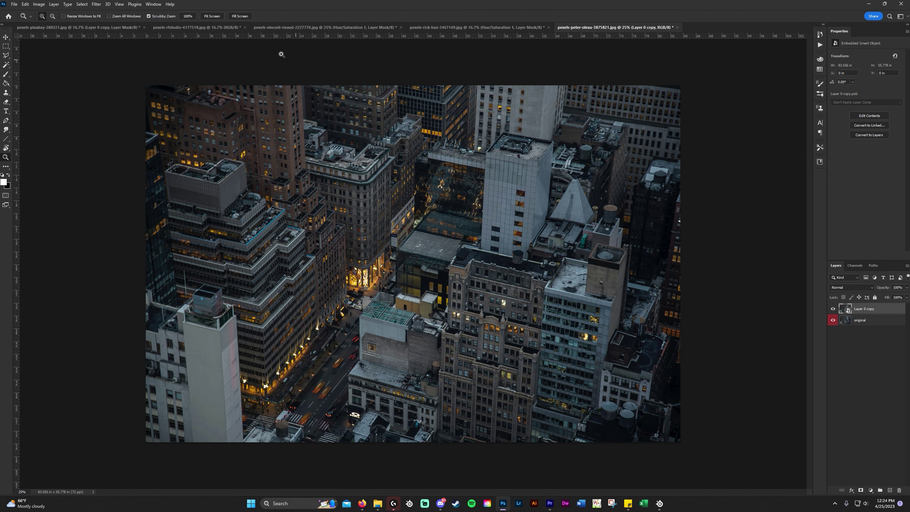
# Step: Apply Filter > Blur Gallery > Tilt-Shift to the smart object, previewing a 15 px blur
pyautogui.click(100, 4)
pyautogui.moveTo(150, 104)
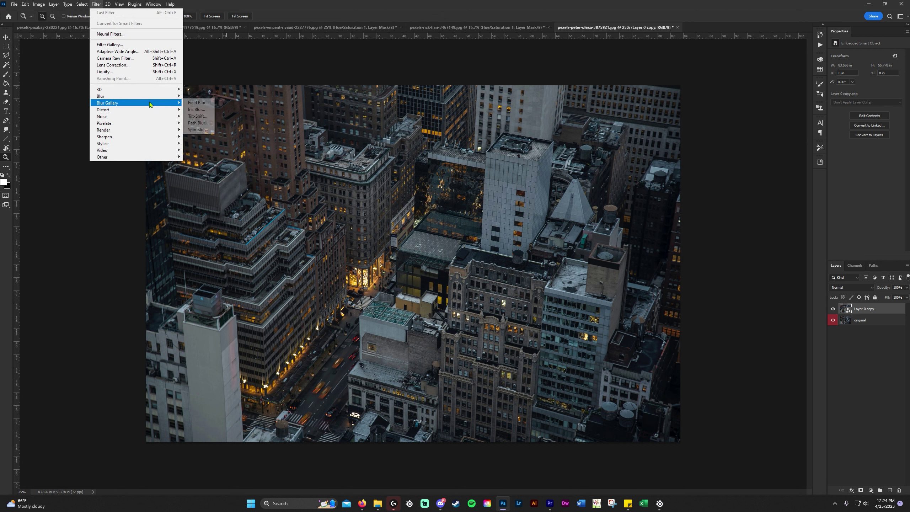
pyautogui.click(208, 119)
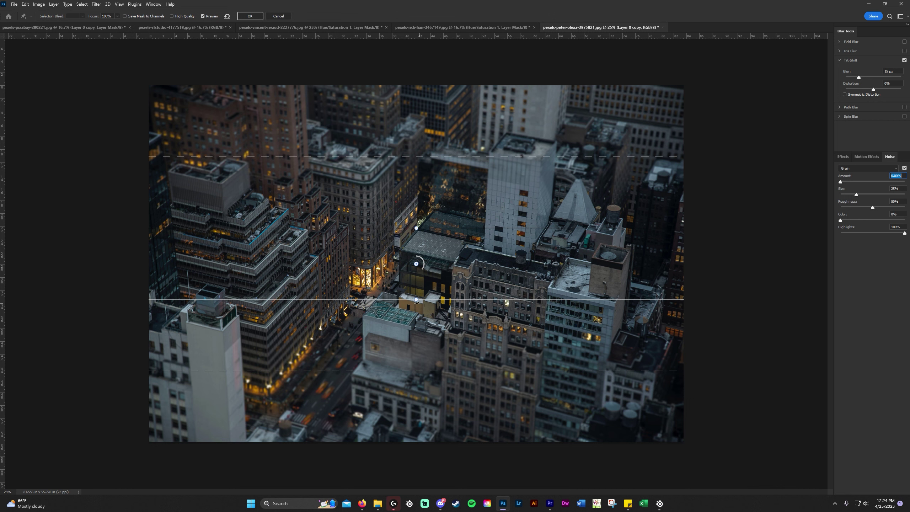
# Step: Keep the focus band horizontal, nudge it upward, and pull both feather lines close to it
pyautogui.moveTo(416, 301); pyautogui.dragTo(401, 286)
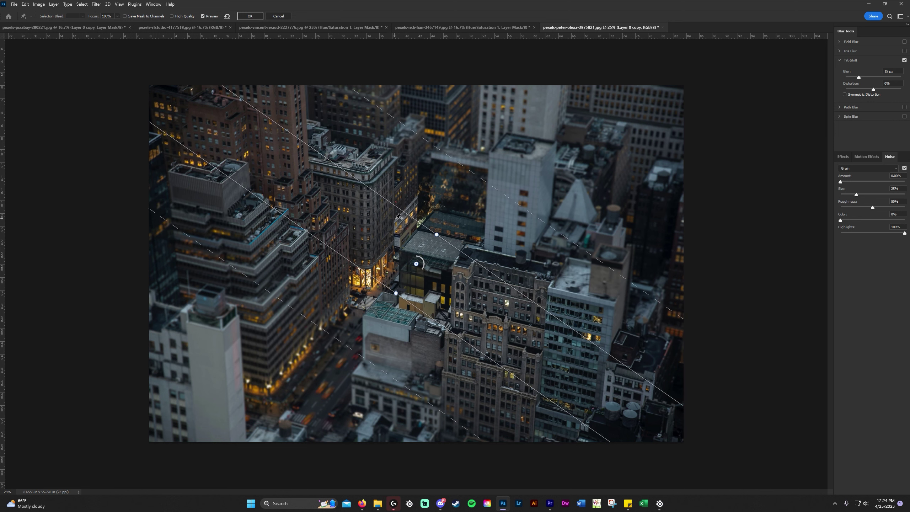
pyautogui.hotkey('ctrl', 'z')
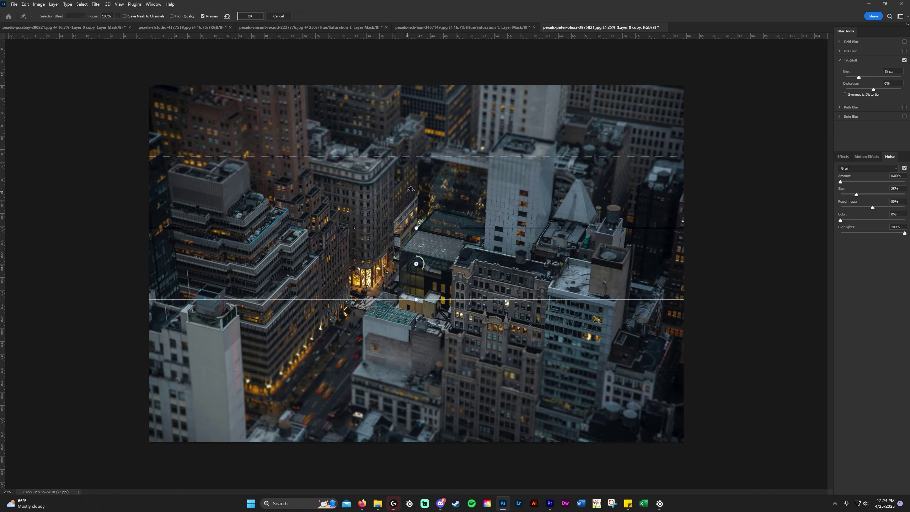
pyautogui.moveTo(416, 263); pyautogui.dragTo(372, 272)
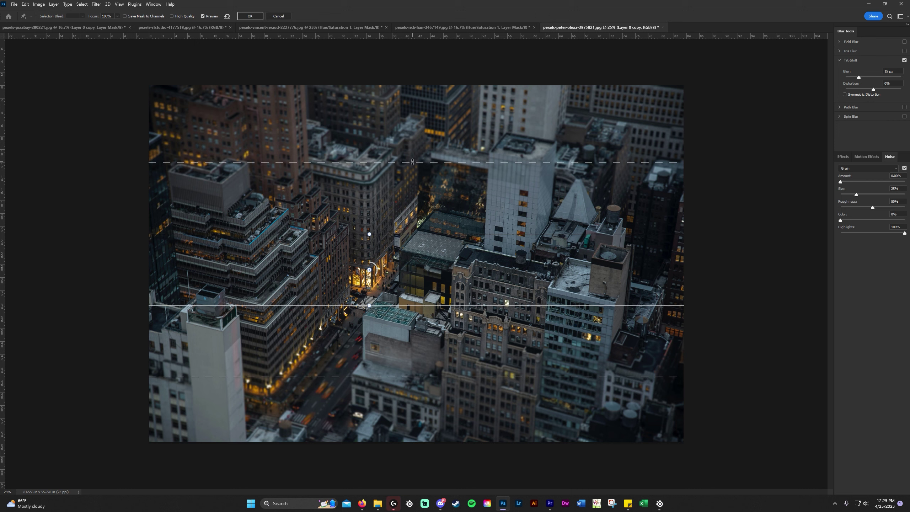
pyautogui.moveTo(449, 164); pyautogui.dragTo(459, 222)
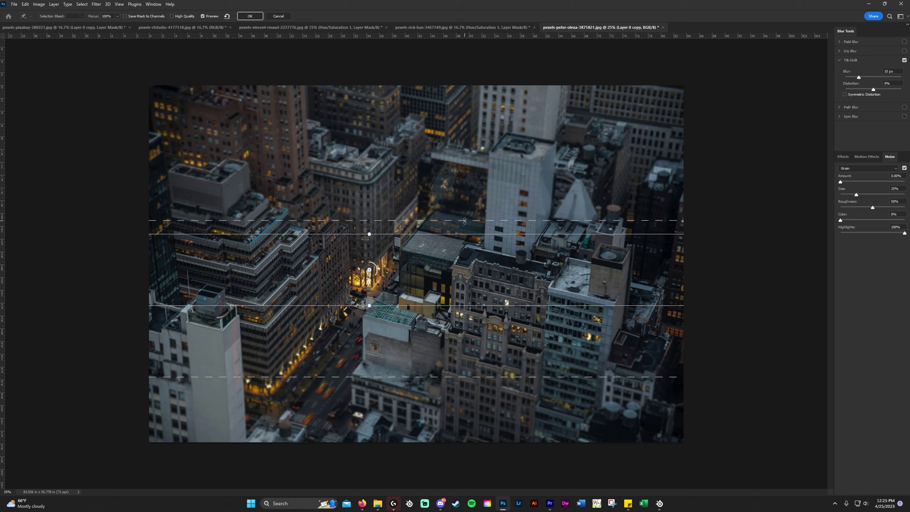
pyautogui.moveTo(450, 379); pyautogui.dragTo(450, 317)
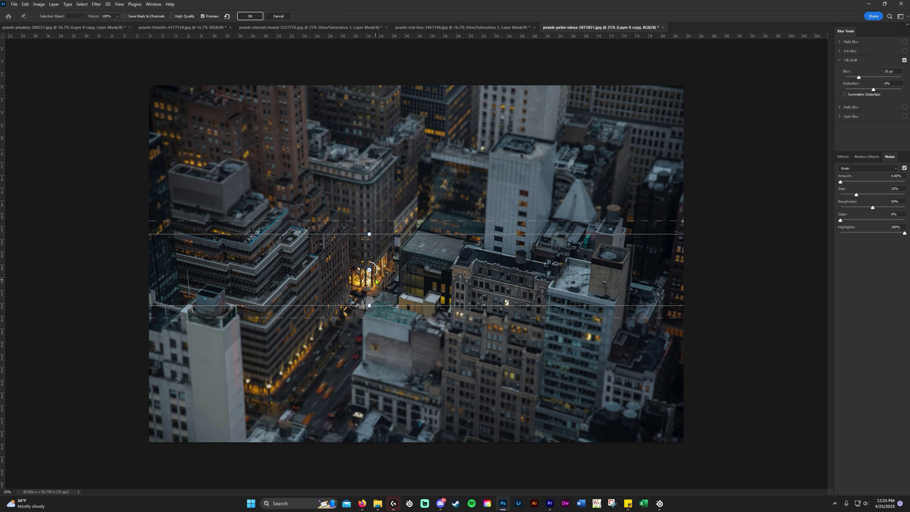
# Step: Spread the feather lines past the photo edges and adjust blur strength to about 34 px
pyautogui.moveTo(377, 276); pyautogui.dragTo(361, 268)
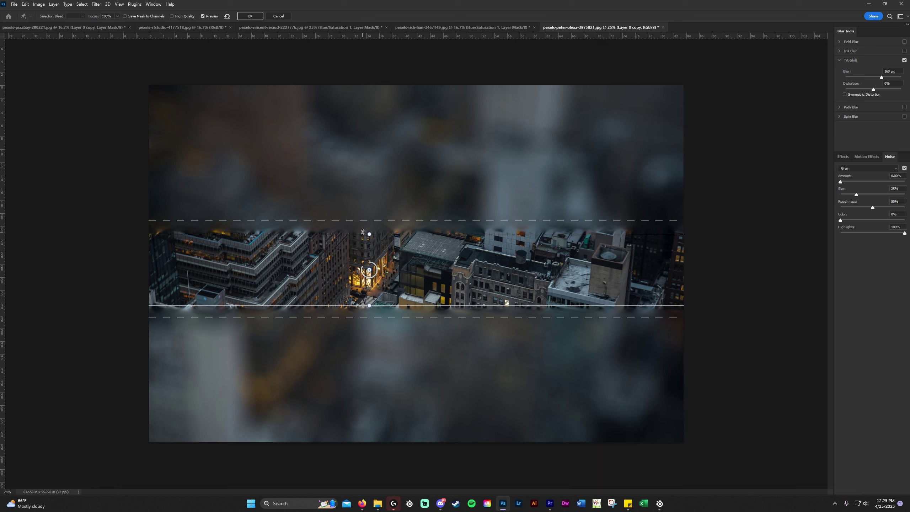
pyautogui.moveTo(248, 234); pyautogui.dragTo(250, 237)
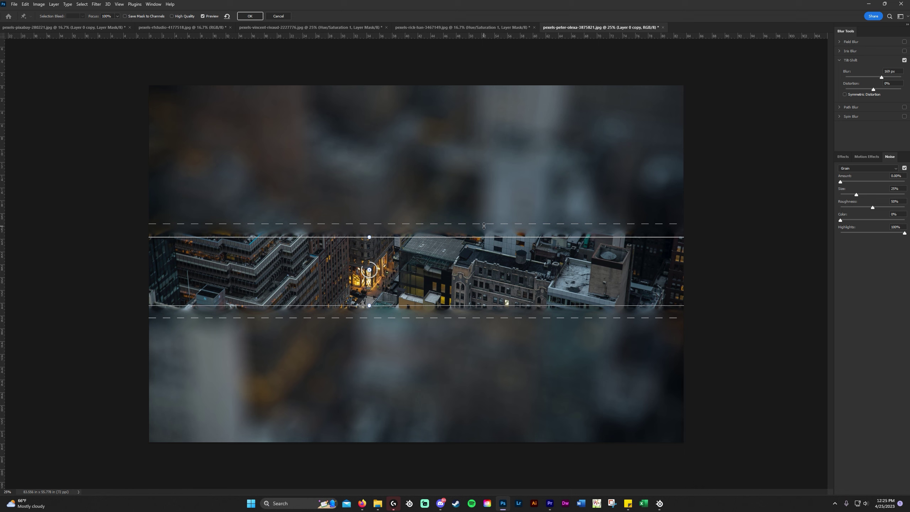
pyautogui.moveTo(483, 225); pyautogui.dragTo(466, 63)
pyautogui.moveTo(464, 317); pyautogui.dragTo(465, 472)
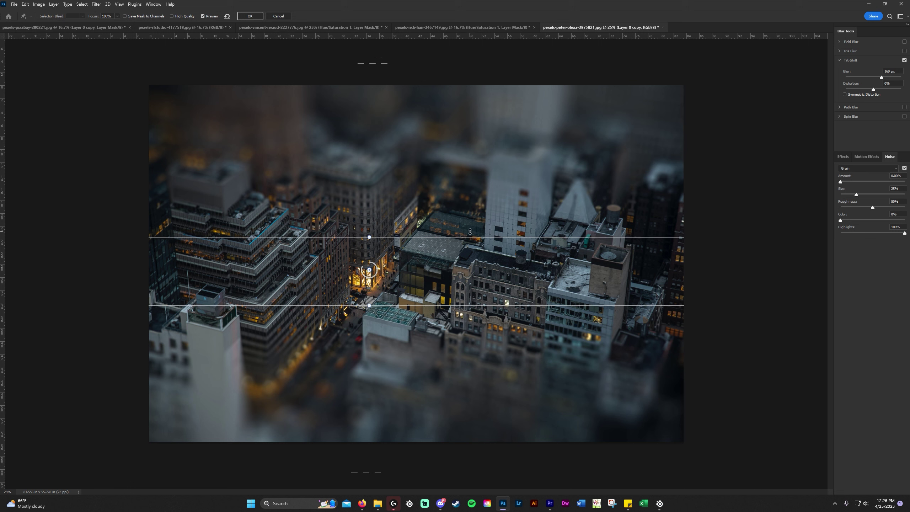
pyautogui.click(527, 235)
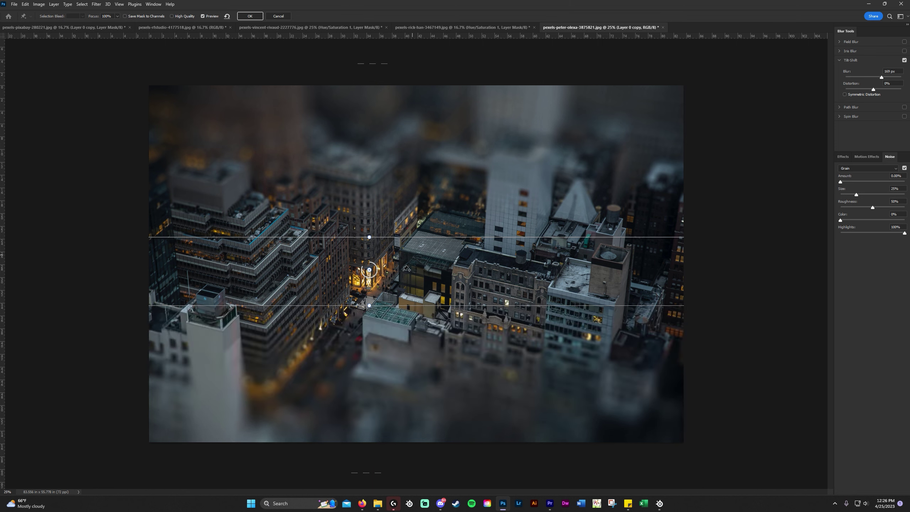
pyautogui.moveTo(365, 270); pyautogui.dragTo(365, 278)
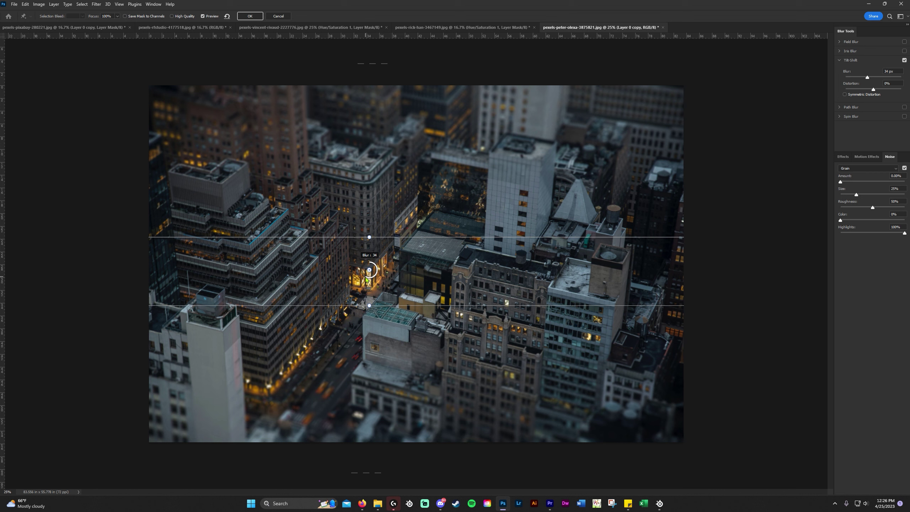
# Step: Settle blur at about 33 px, pull both feather lines into the photo, and set Distortion to -40%
pyautogui.moveTo(367, 278); pyautogui.dragTo(364, 279)
pyautogui.moveTo(369, 64); pyautogui.dragTo(389, 135)
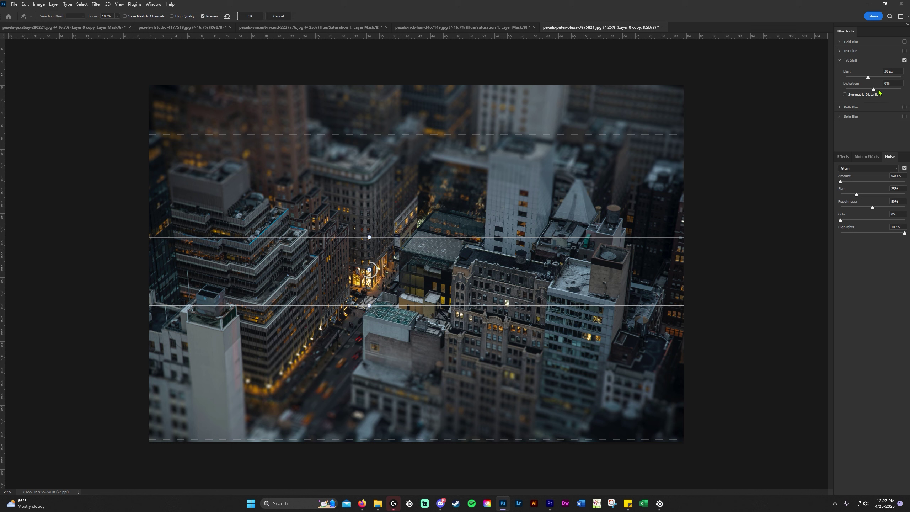
pyautogui.moveTo(872, 91); pyautogui.dragTo(863, 92)
pyautogui.moveTo(375, 440); pyautogui.dragTo(360, 337)
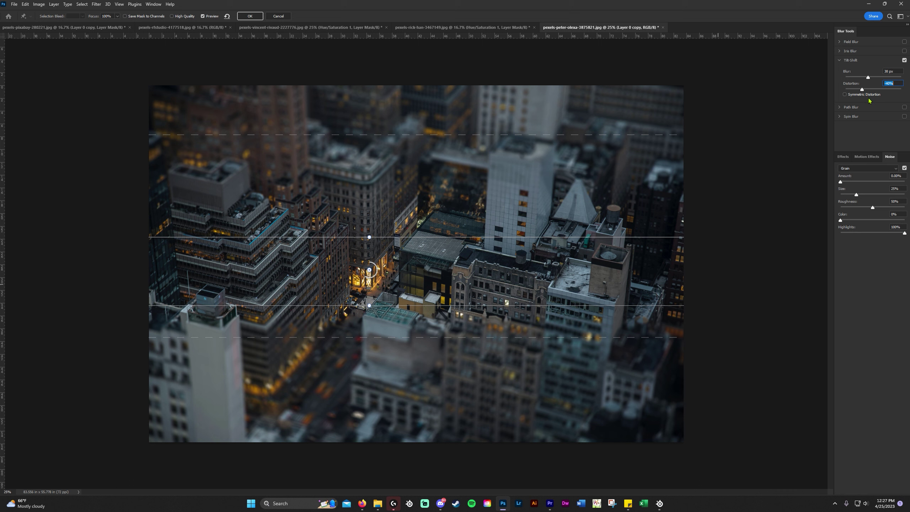
# Step: Set the tilt-shift Distortion to 0 with Symmetric Distortion turned off
pyautogui.click(856, 95)
pyautogui.moveTo(859, 90); pyautogui.dragTo(893, 86)
pyautogui.click(871, 95)
pyautogui.write('0')
# Step: Add about 33% grain, drag the lower blur line down to widen the sharp band, and apply
pyautogui.click(841, 161)
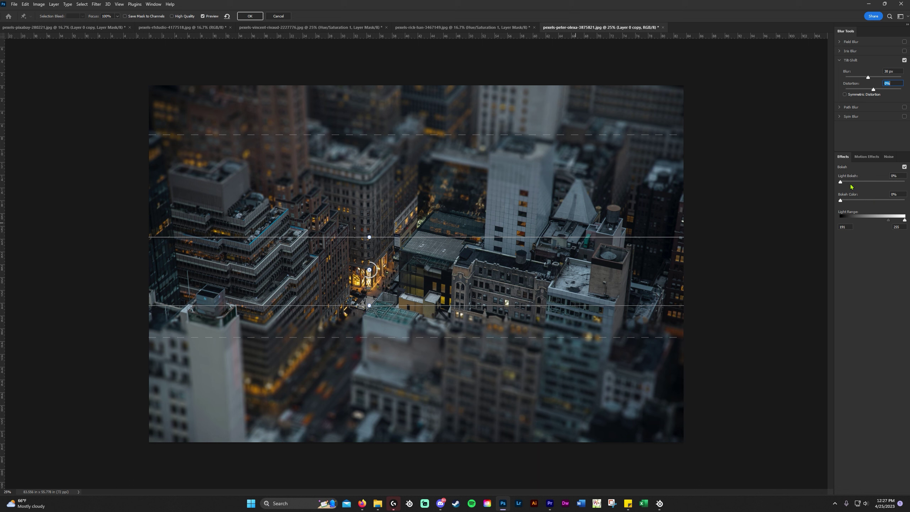
pyautogui.click(890, 158)
pyautogui.moveTo(840, 182); pyautogui.dragTo(862, 185)
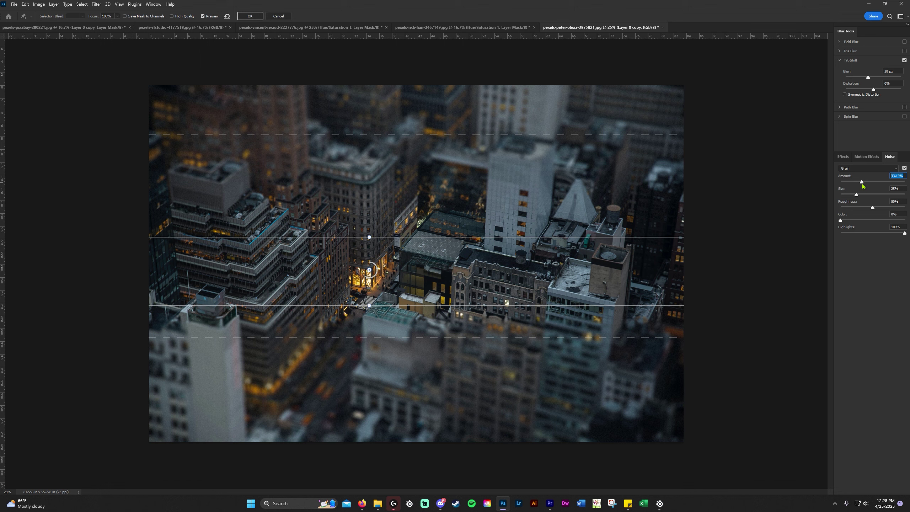
pyautogui.moveTo(424, 337); pyautogui.dragTo(422, 427)
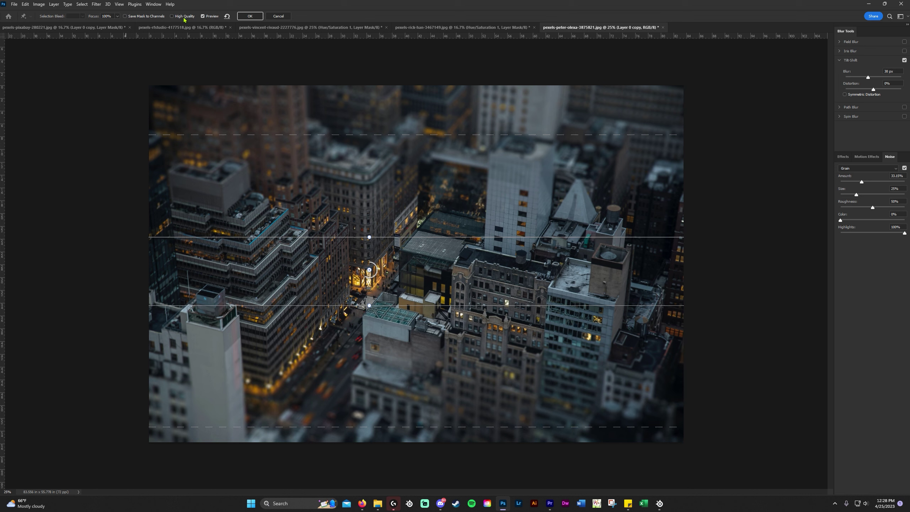
pyautogui.click(249, 16)
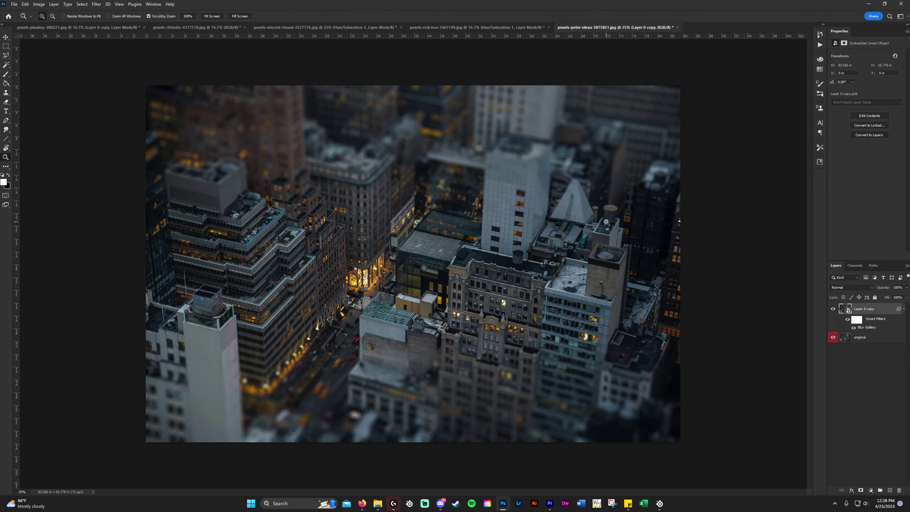
# Step: Add a Hue/Saturation adjustment layer with Saturation raised to about +48
pyautogui.click(871, 492)
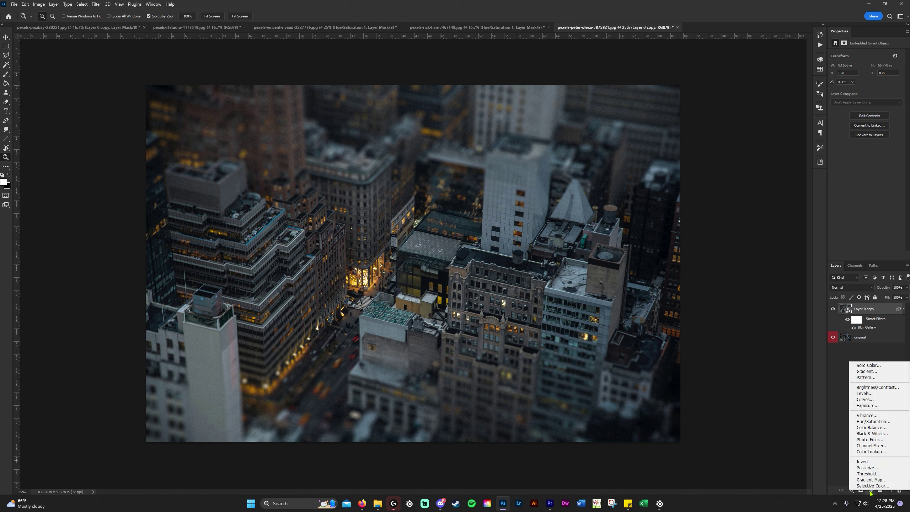
pyautogui.click(844, 442)
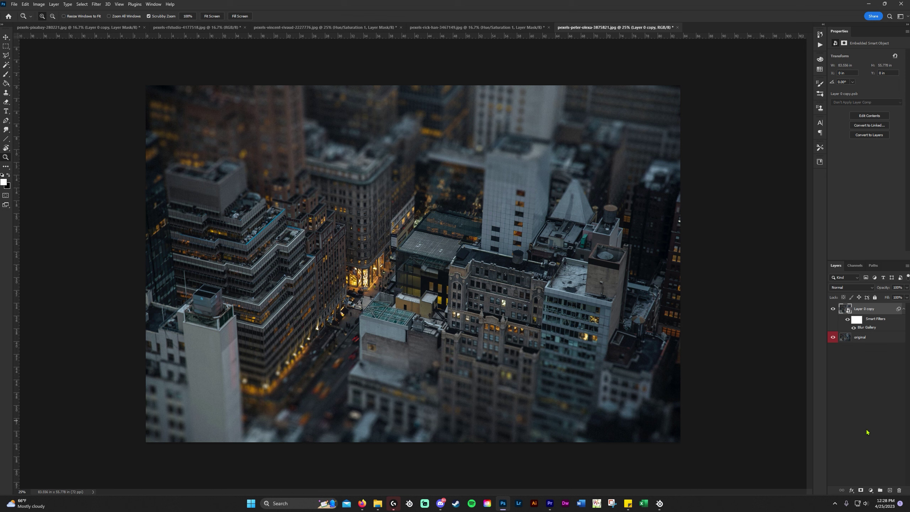
pyautogui.click(871, 490)
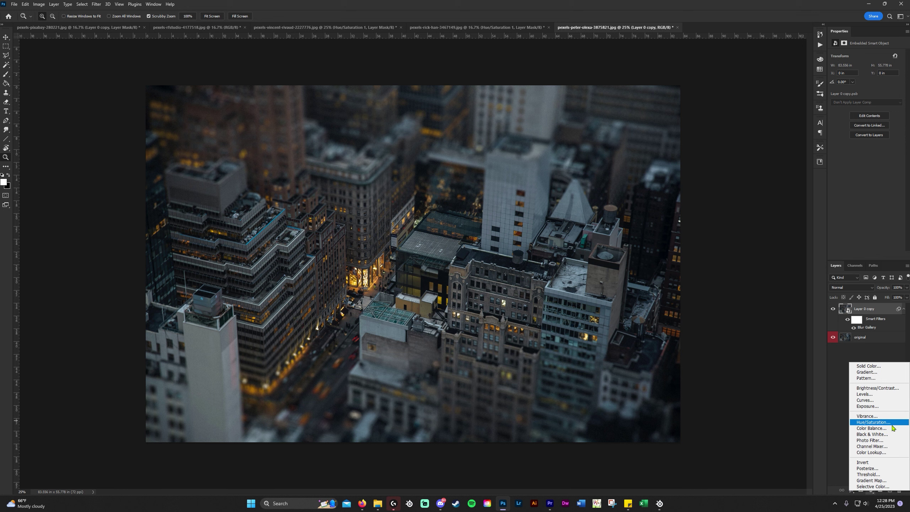
pyautogui.click(874, 422)
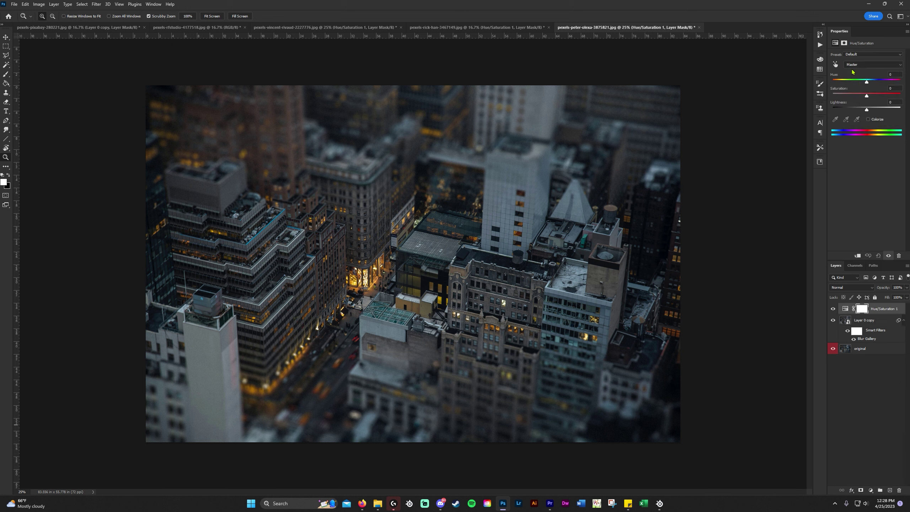
pyautogui.moveTo(863, 99); pyautogui.dragTo(883, 97)
# Step: Hide the blur and Hue/Saturation layers and zoom in on the sharp original
pyautogui.moveTo(833, 320); pyautogui.dragTo(833, 308)
pyautogui.moveTo(494, 283); pyautogui.dragTo(435, 244)
pyautogui.click(448, 245)
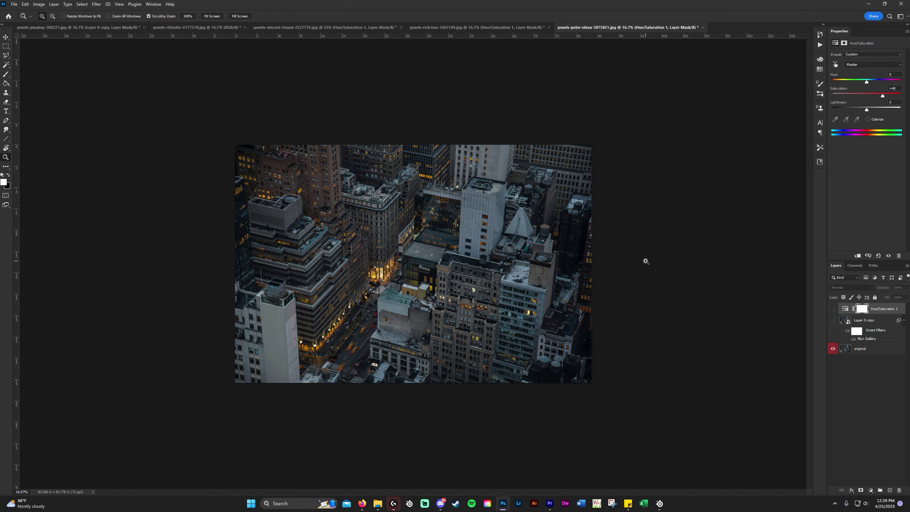
# Step: Make Layer 0 copy and the Hue/Saturation layer visible again
pyautogui.click(831, 320)
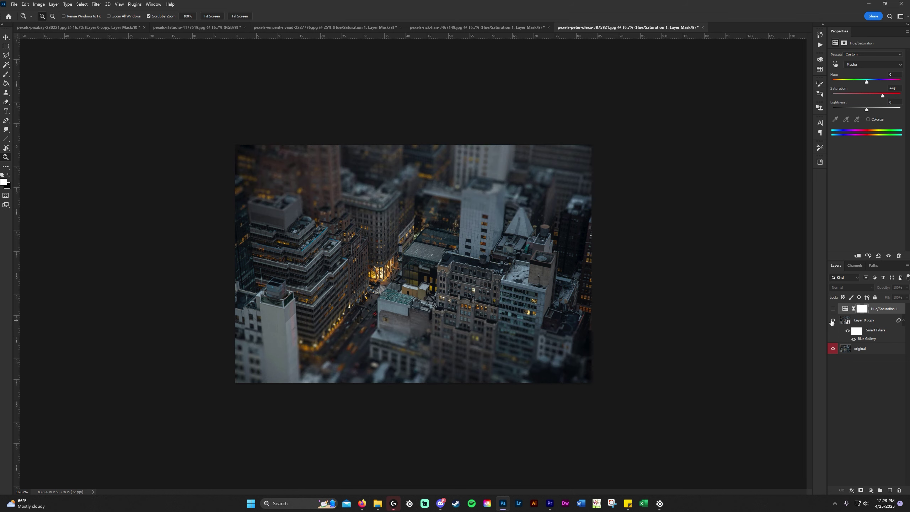
pyautogui.click(833, 309)
pyautogui.scroll(-5, 582, 251)
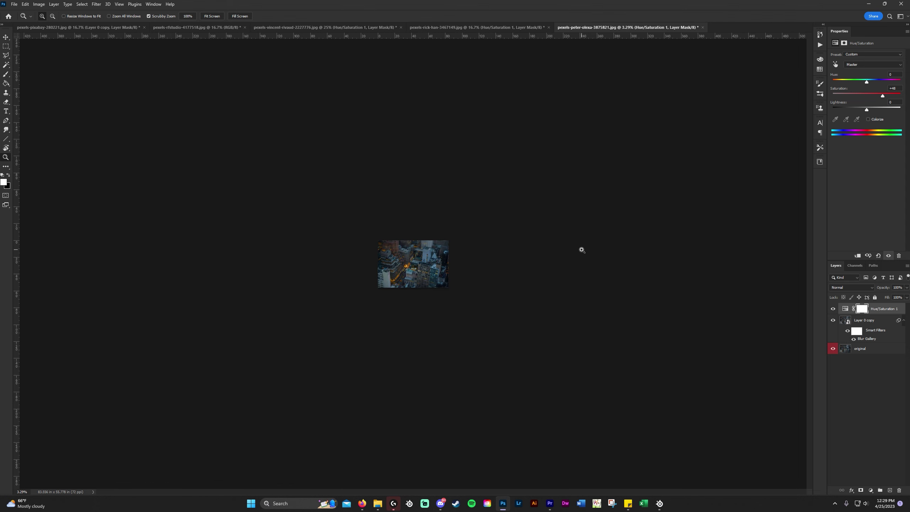
pyautogui.scroll(1, 472, 236)
pyautogui.scroll(1, 472, 236)
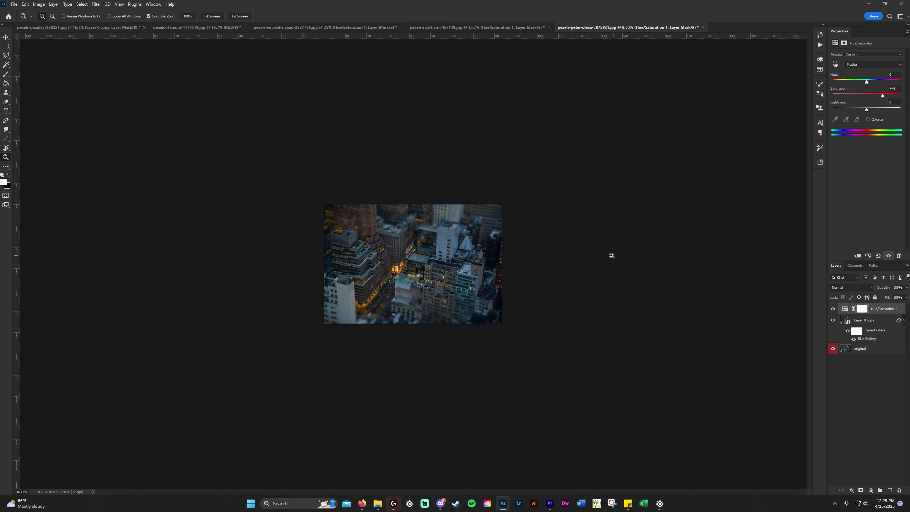
pyautogui.scroll(2, 543, 238)
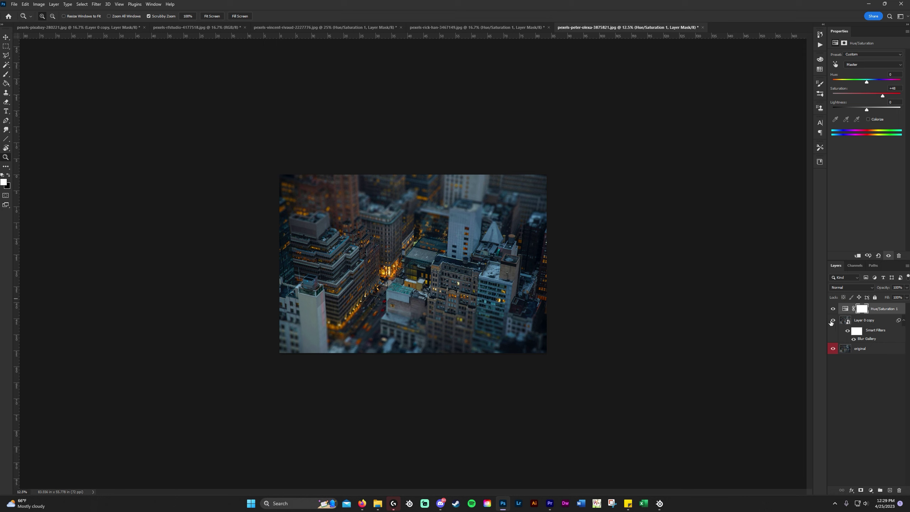
# Step: Reopen the Blur Gallery smart filter and raise the tilt-shift blur to 41 px
pyautogui.doubleClick(867, 338)
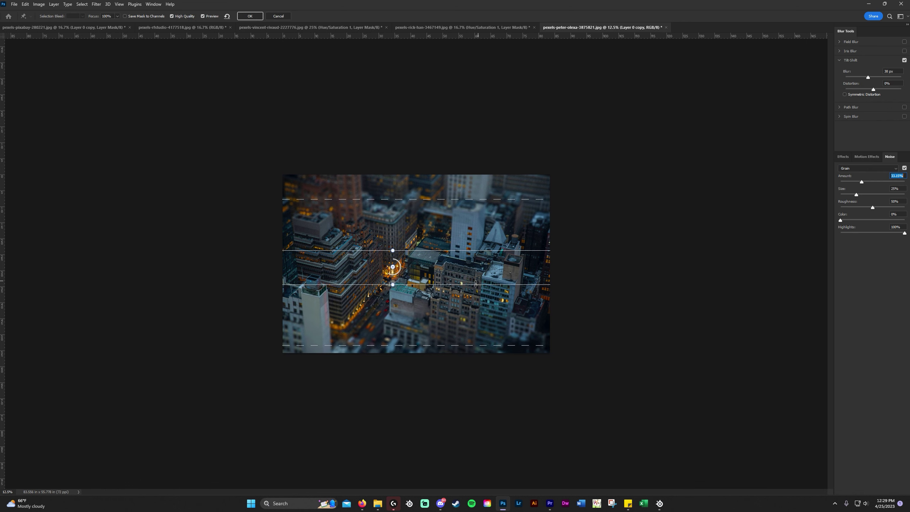
pyautogui.moveTo(391, 276); pyautogui.dragTo(389, 274)
pyautogui.click(250, 15)
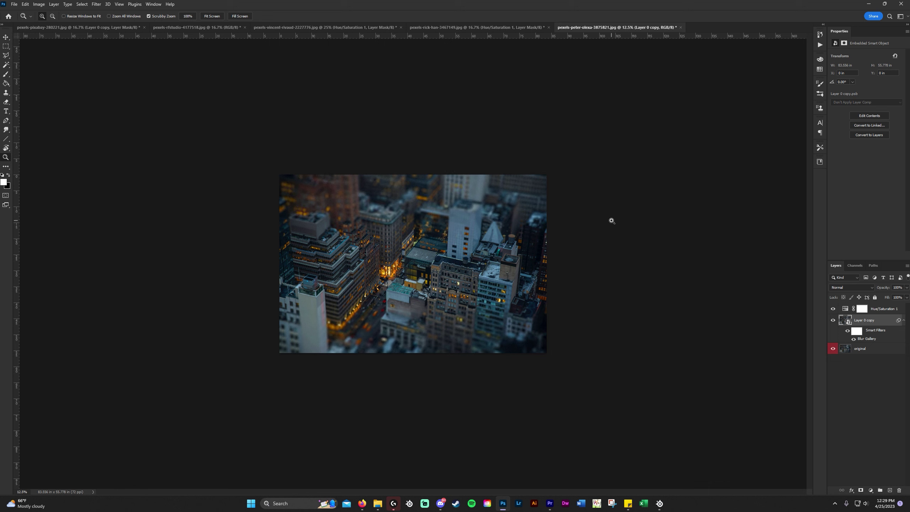
# Step: On the highway photo, hide and then re-show the blur and saturation layers to compare
pyautogui.click(462, 29)
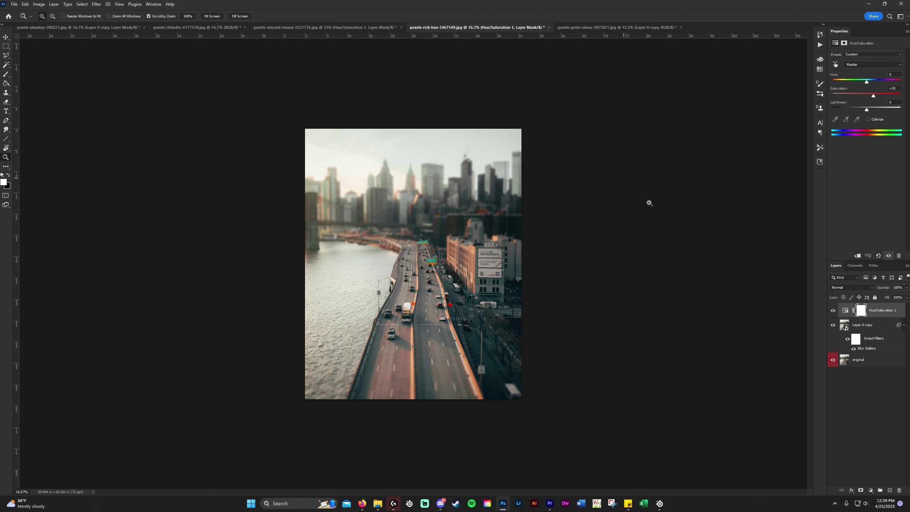
pyautogui.moveTo(832, 325); pyautogui.dragTo(833, 310)
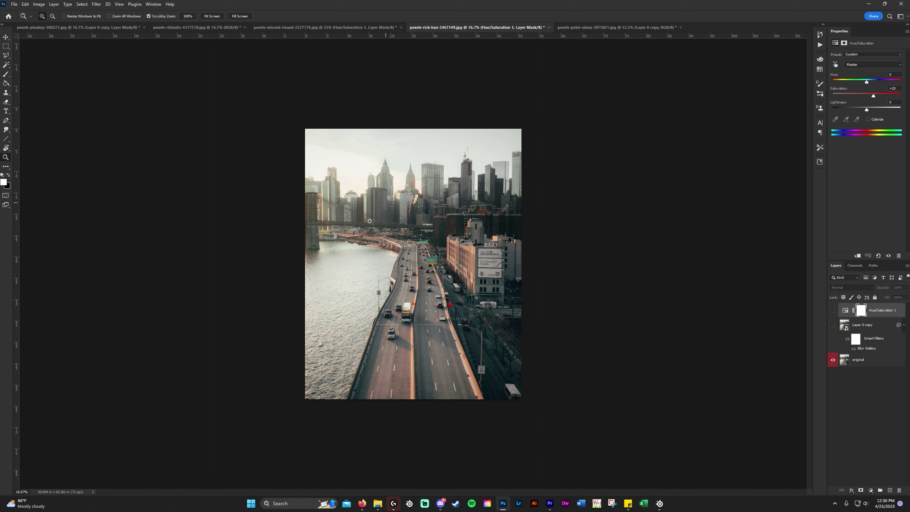
pyautogui.click(833, 325)
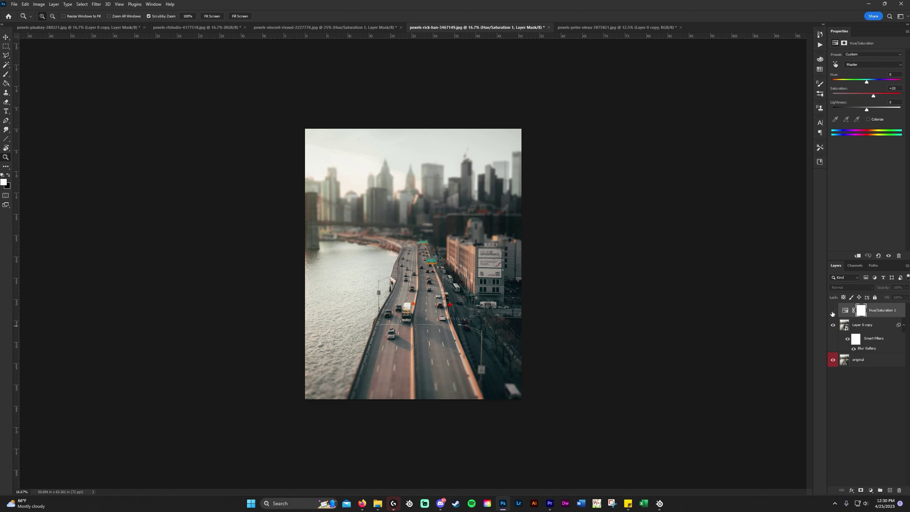
pyautogui.click(833, 310)
# Step: Compare the island photo with and without its blur and saturation layers, then show pexels-rfstudio-4177518.jpg
pyautogui.click(350, 30)
pyautogui.click(832, 325)
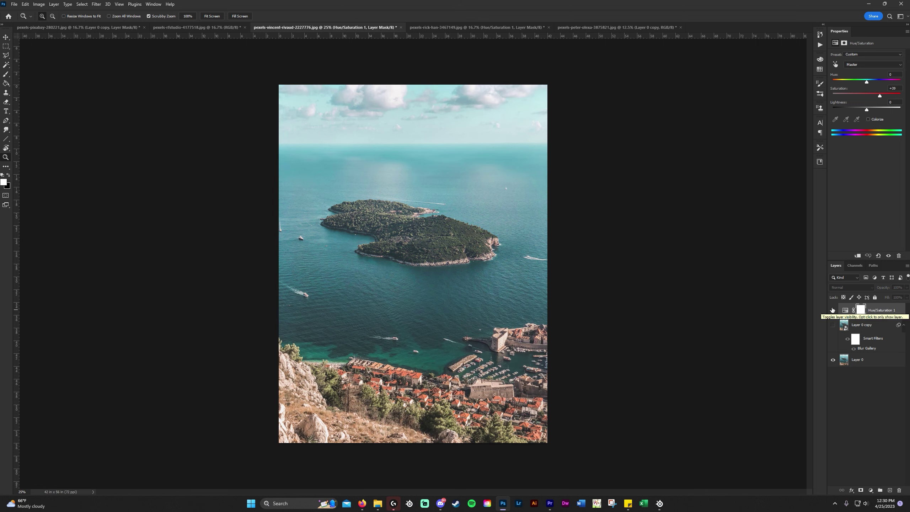
pyautogui.click(832, 310)
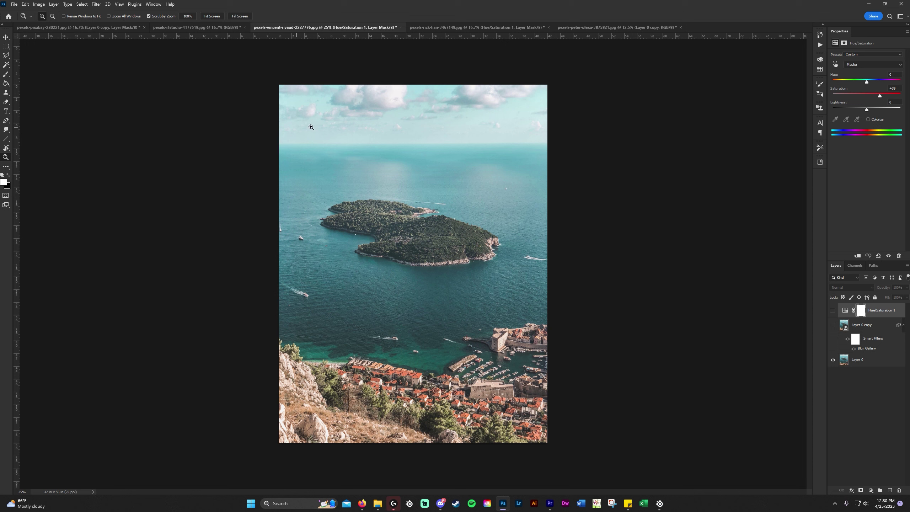
pyautogui.click(832, 326)
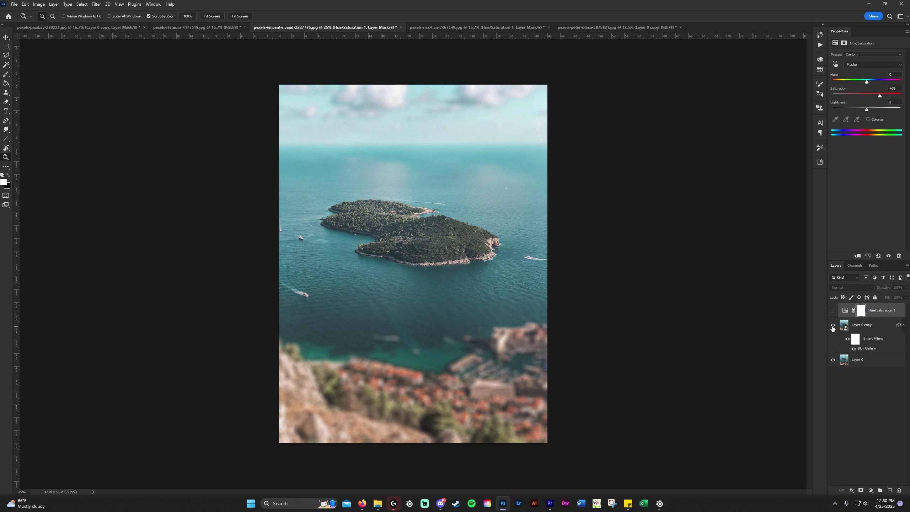
pyautogui.click(832, 310)
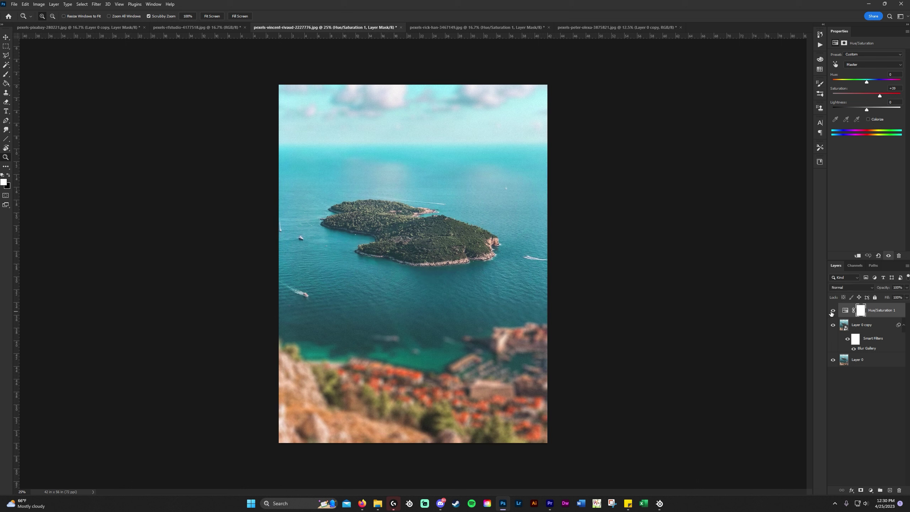
pyautogui.click(832, 310)
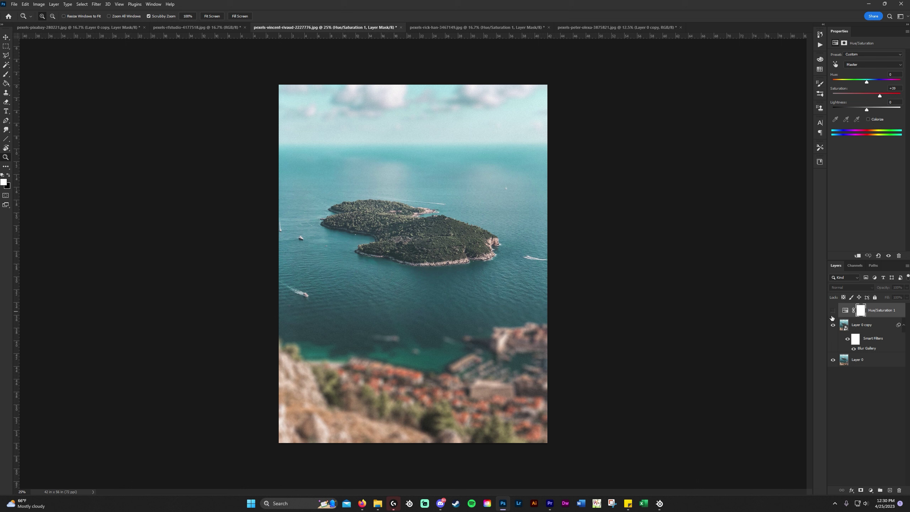
pyautogui.click(832, 312)
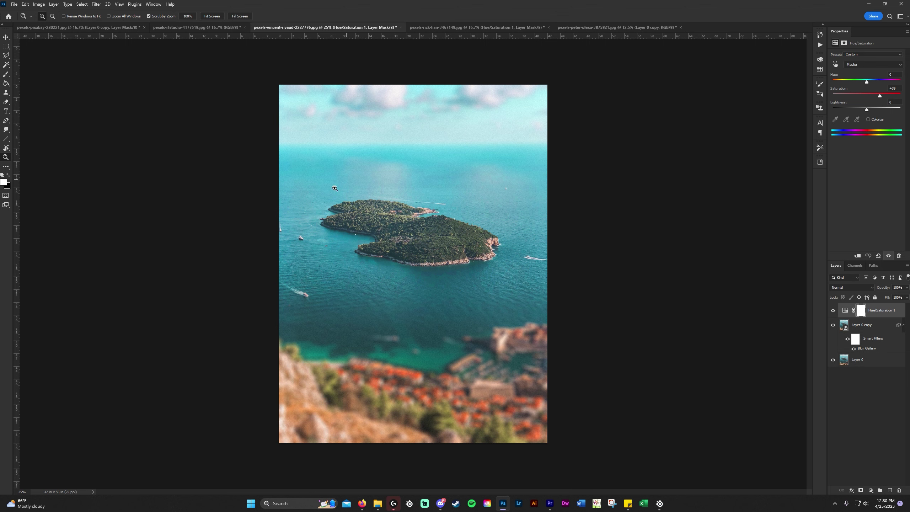
pyautogui.click(198, 28)
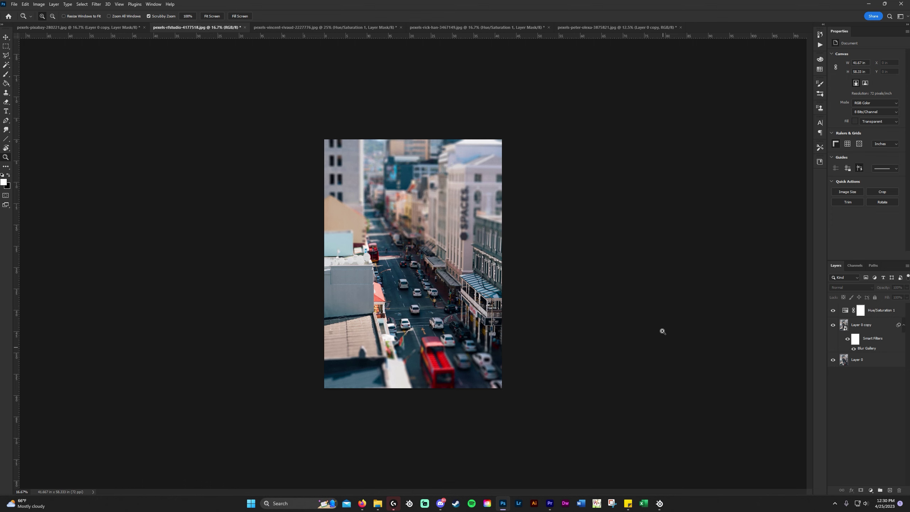
# Step: On pexels-pixabay-280221.jpg, hide and then re-show the blur and Hue/Saturation layers to compare
pyautogui.click(85, 28)
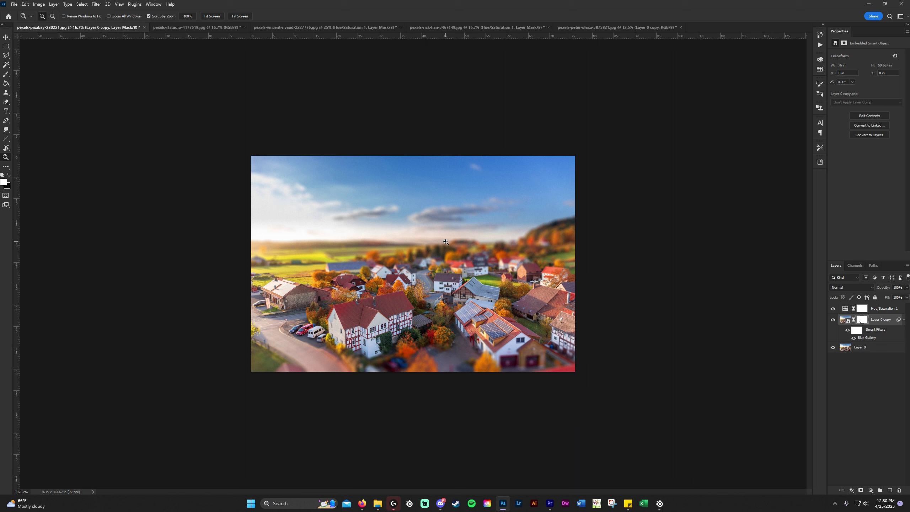
pyautogui.click(833, 319)
pyautogui.click(830, 309)
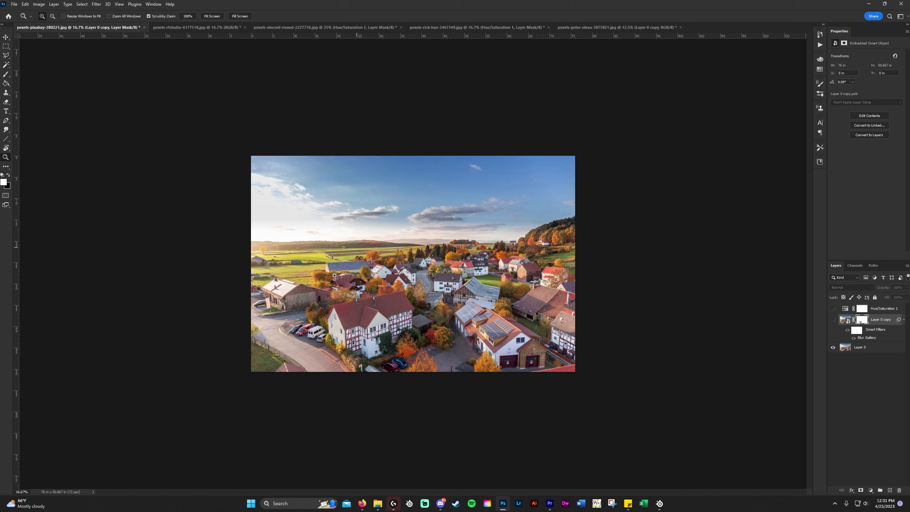
pyautogui.click(832, 319)
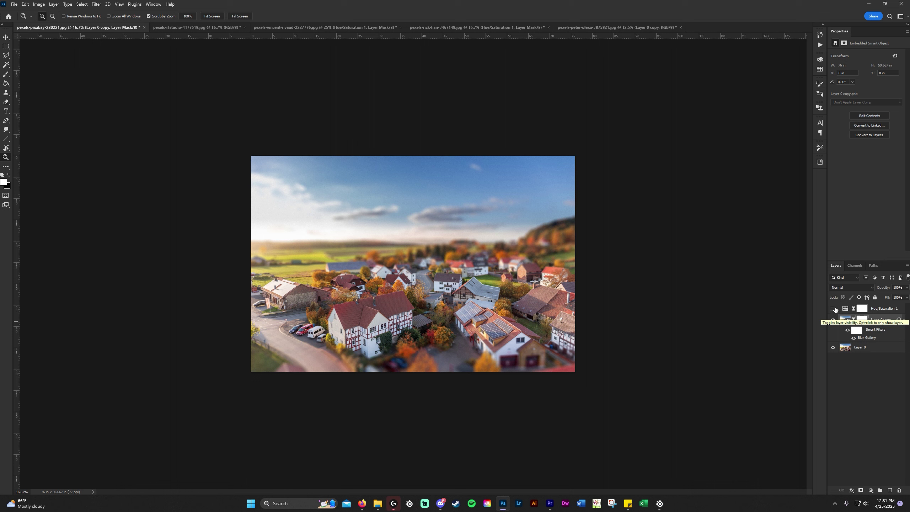
pyautogui.click(833, 308)
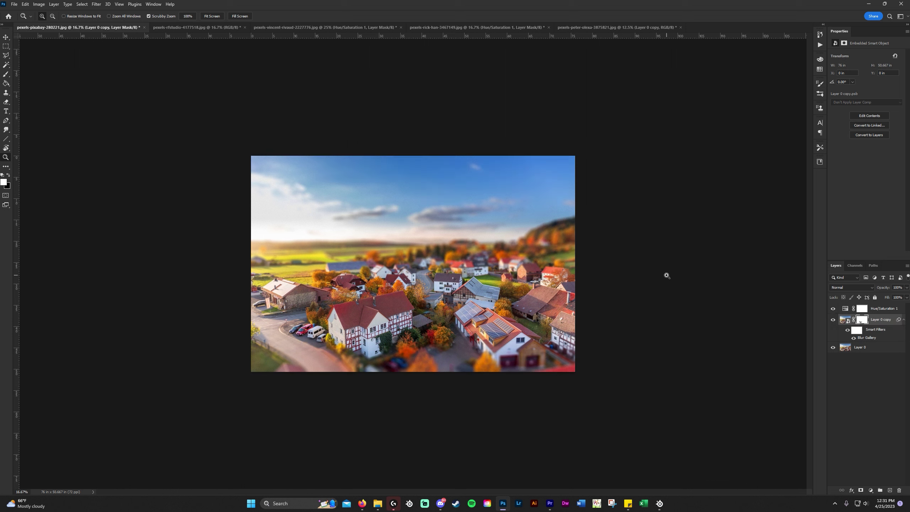